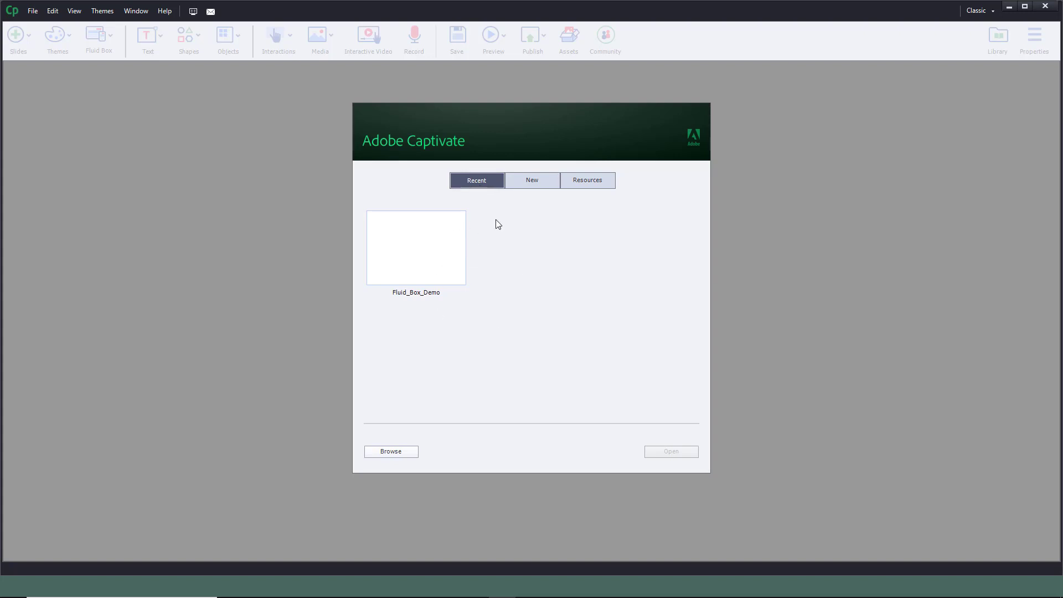
Browse the sample projects under Resources, then return to the New project types.
click(547, 181)
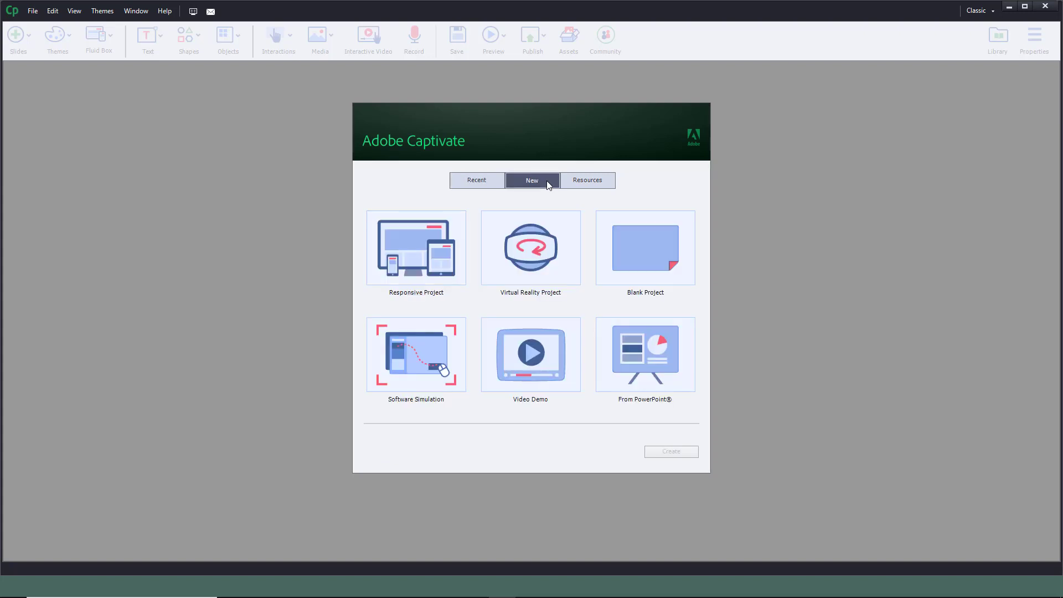
click(601, 183)
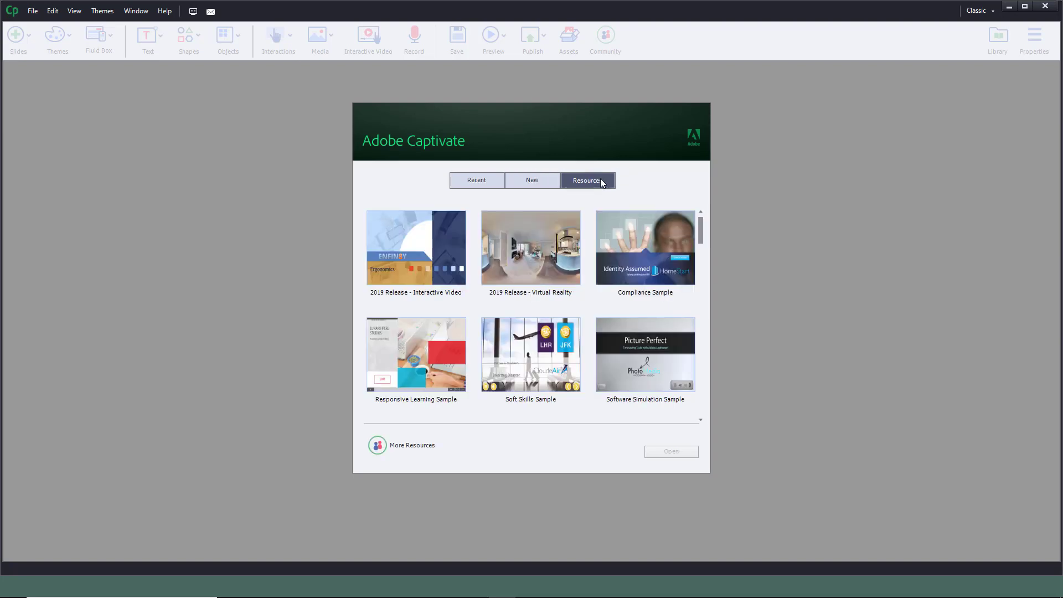
click(529, 181)
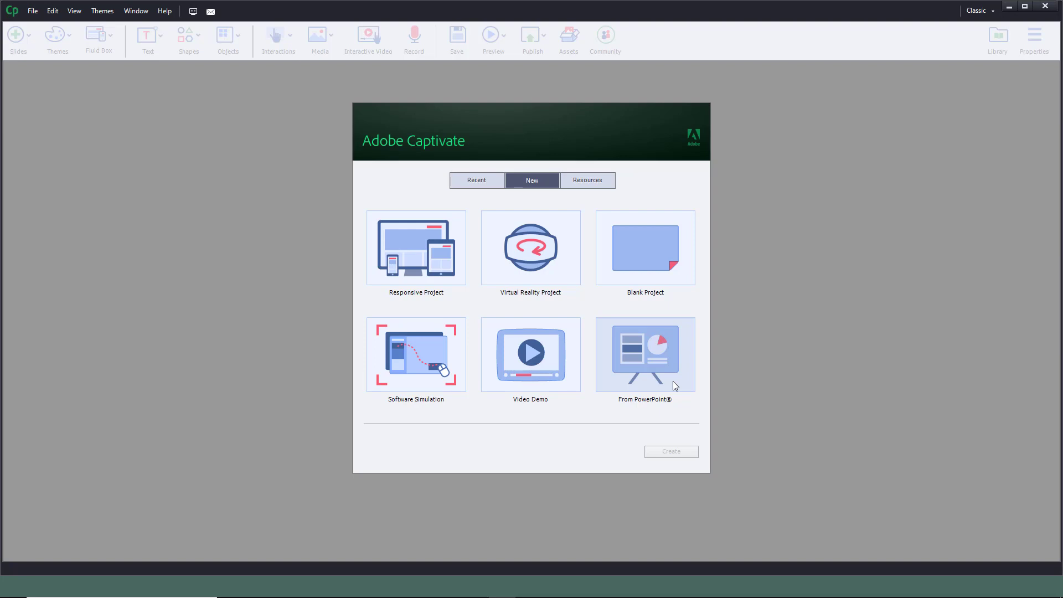
Choose Responsive Project and create it, opening untitled1.cptx with one blank 1024 x 627 slide.
click(410, 268)
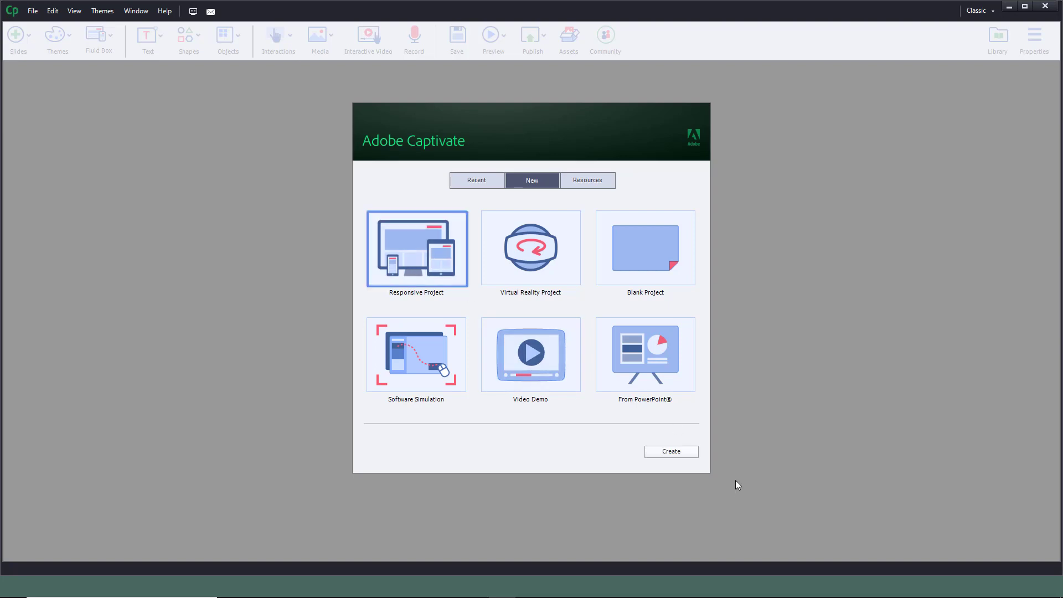
click(685, 453)
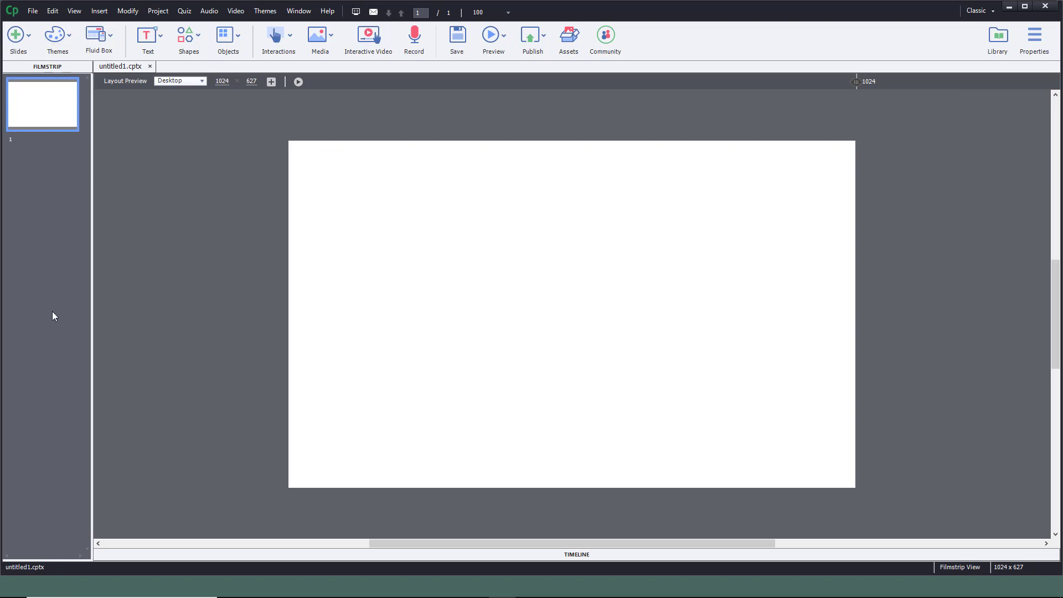
Insert a blank slide as slide 2 and narrow the preview width to 1011.
click(31, 44)
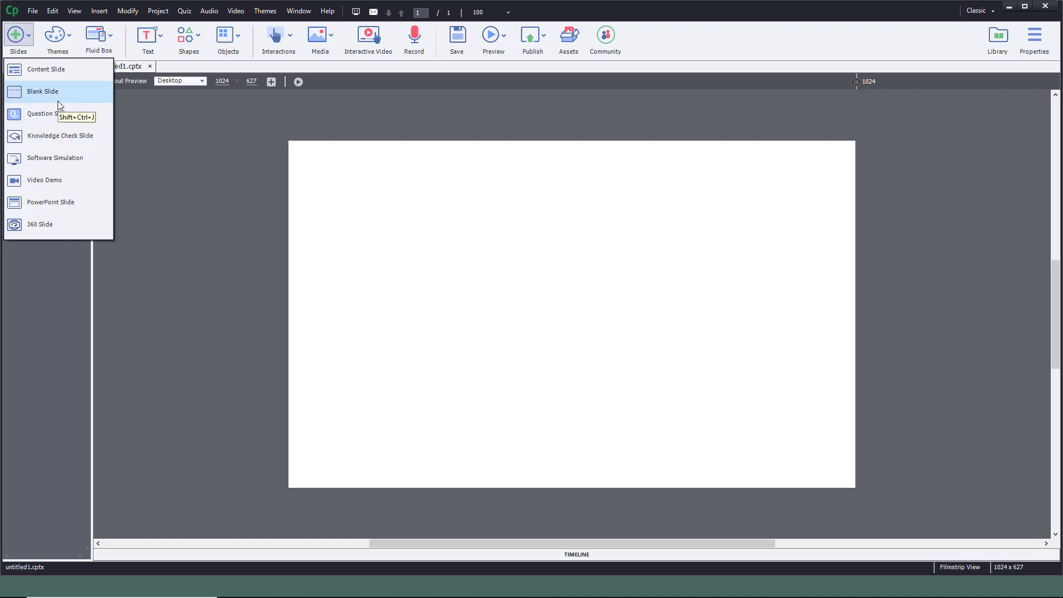
click(55, 72)
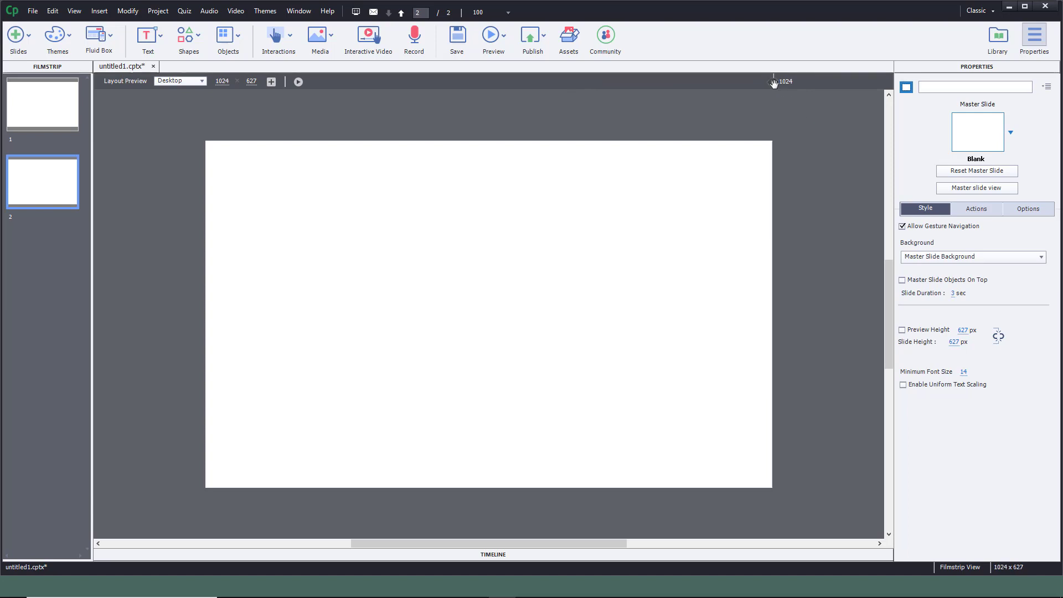
drag(773, 81, 829, 107)
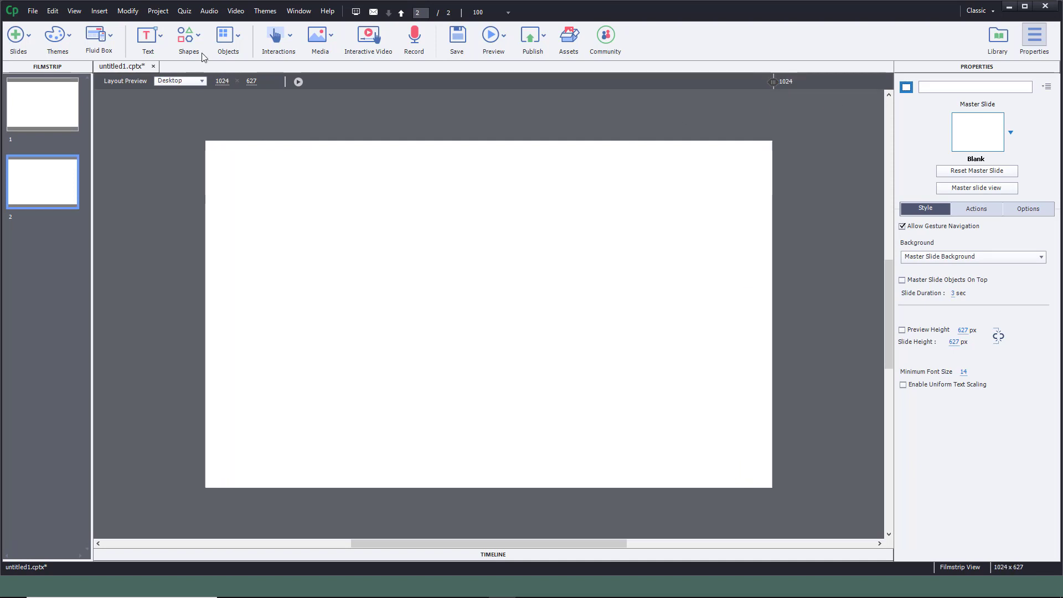
click(194, 82)
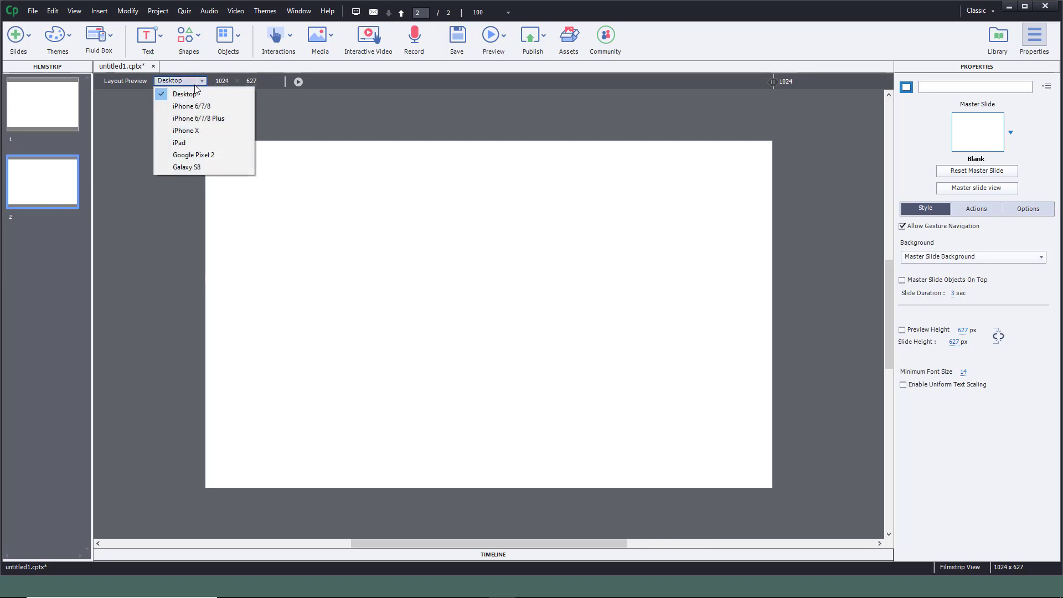
click(212, 107)
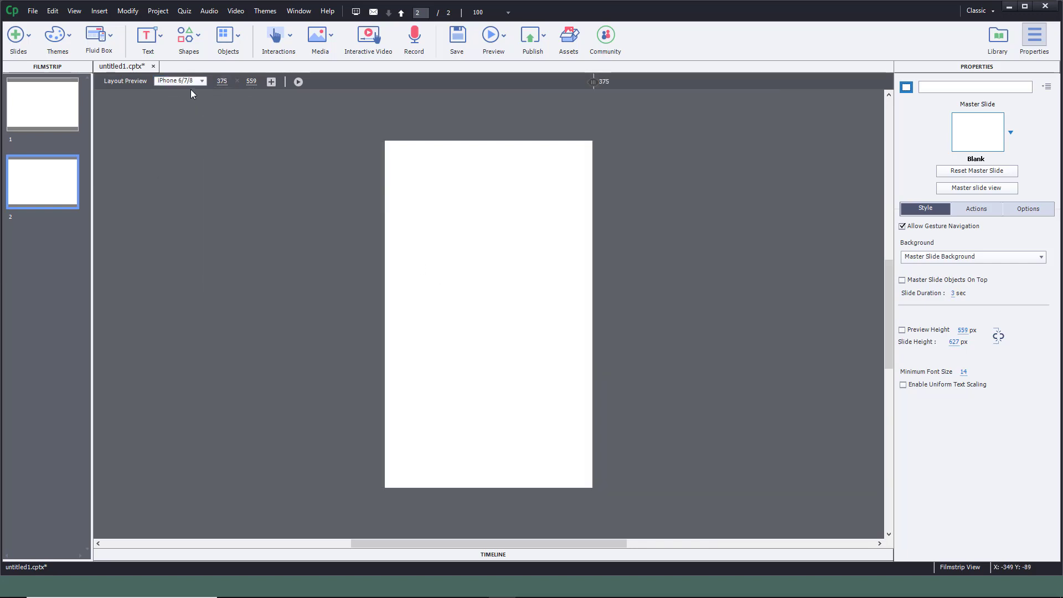
click(190, 82)
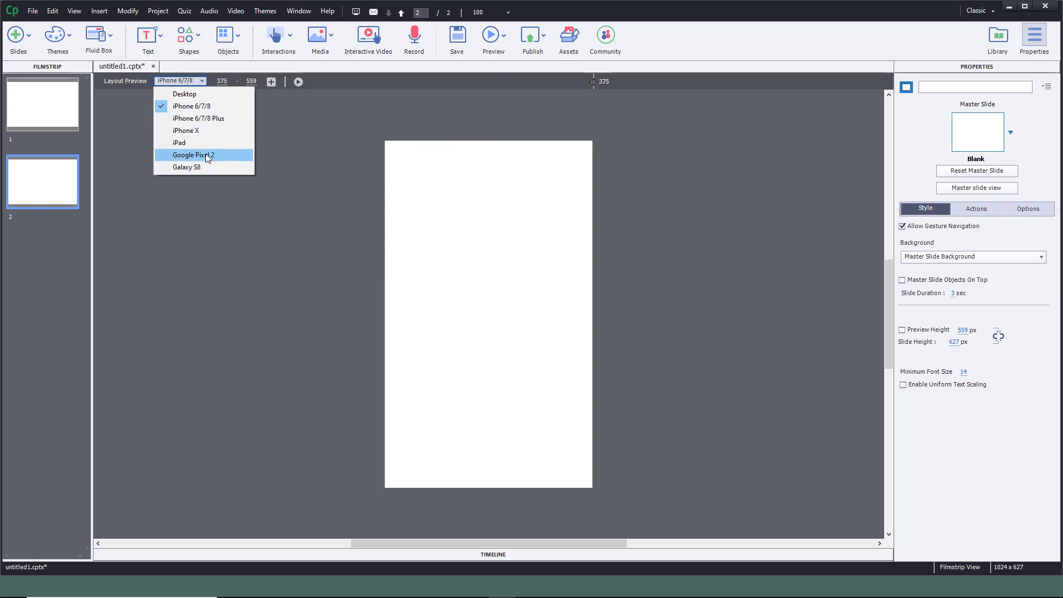
click(205, 156)
click(181, 81)
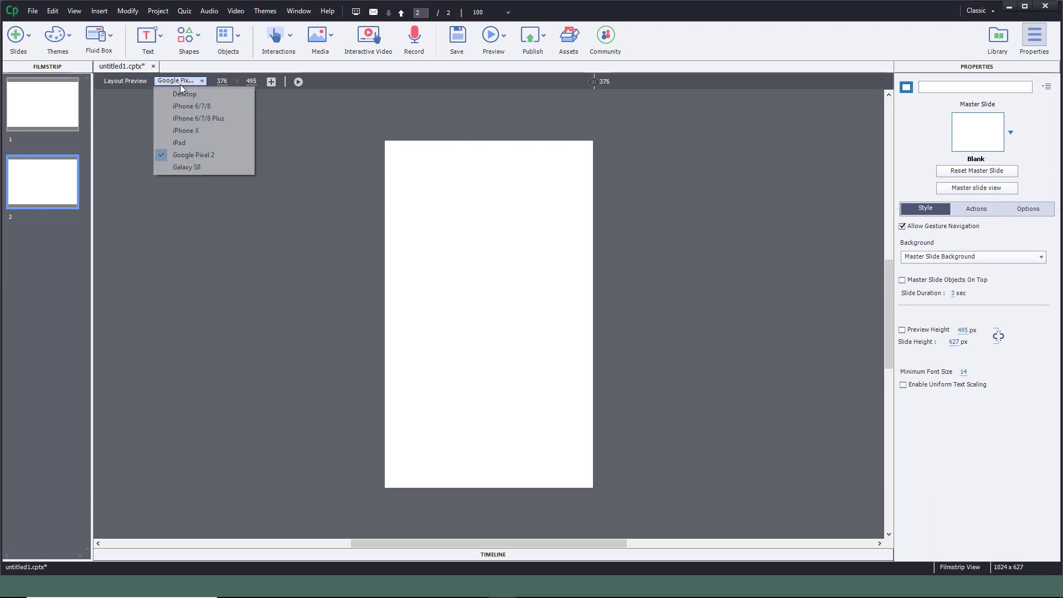
click(184, 96)
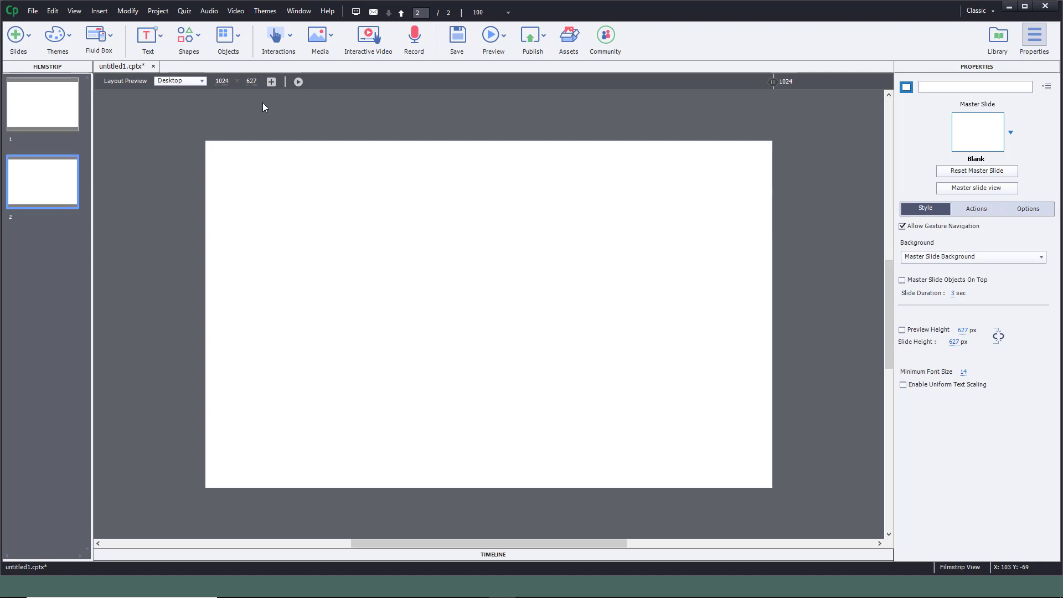
Draw a 3D cube in slide 2's upper left, nudge it down-right, and reduce its depth slightly.
click(197, 42)
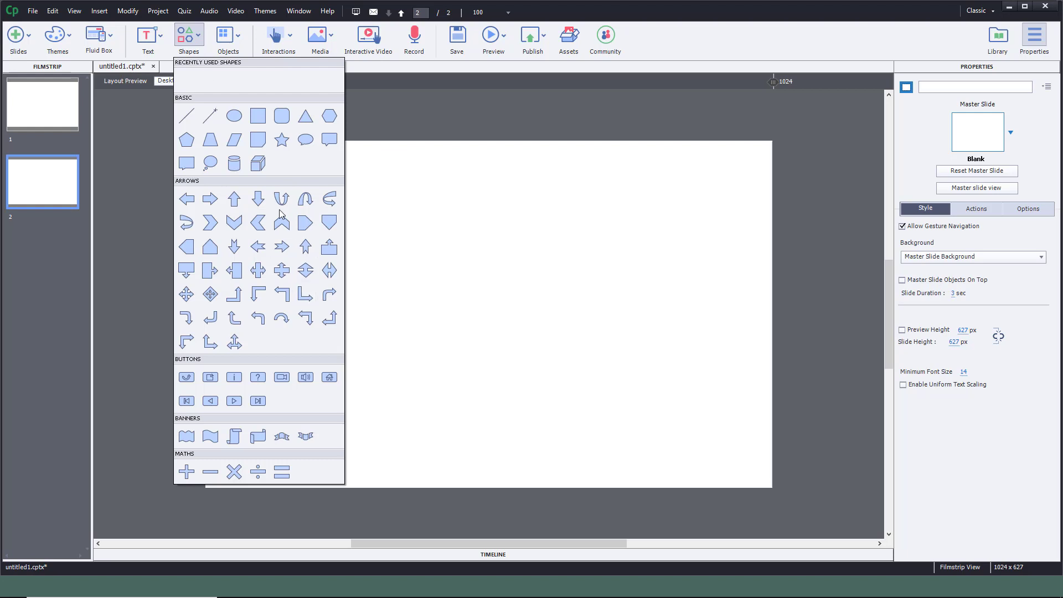
click(258, 164)
drag(352, 220, 454, 327)
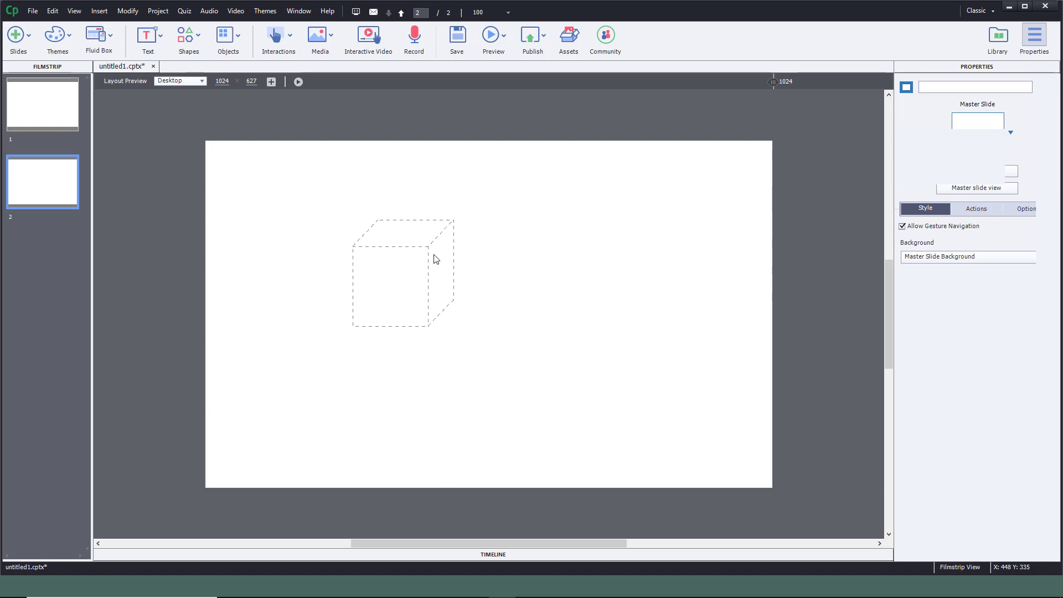
drag(429, 254, 437, 263)
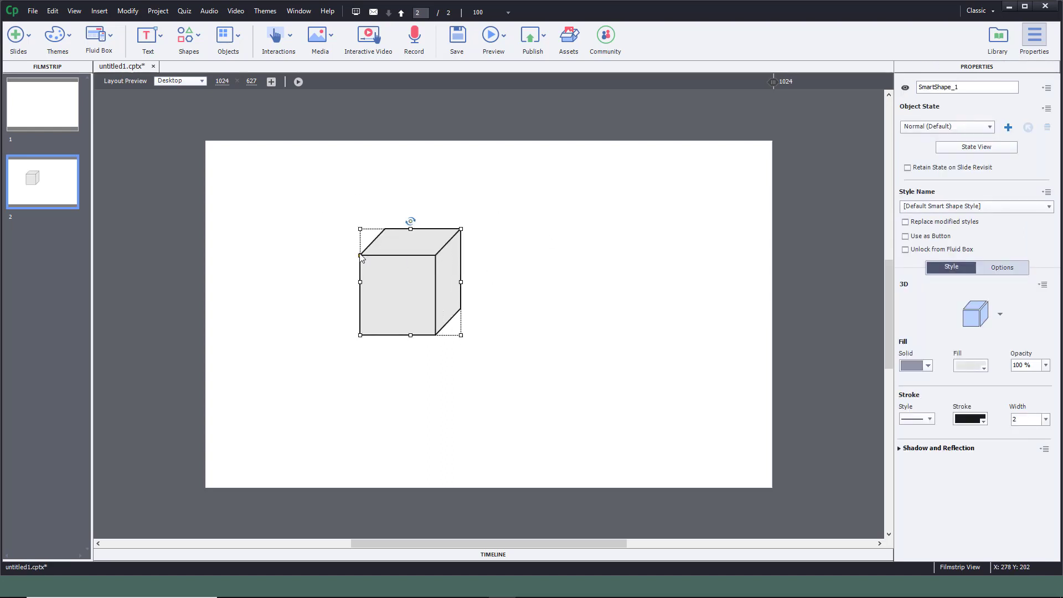
click(365, 257)
drag(361, 254, 361, 253)
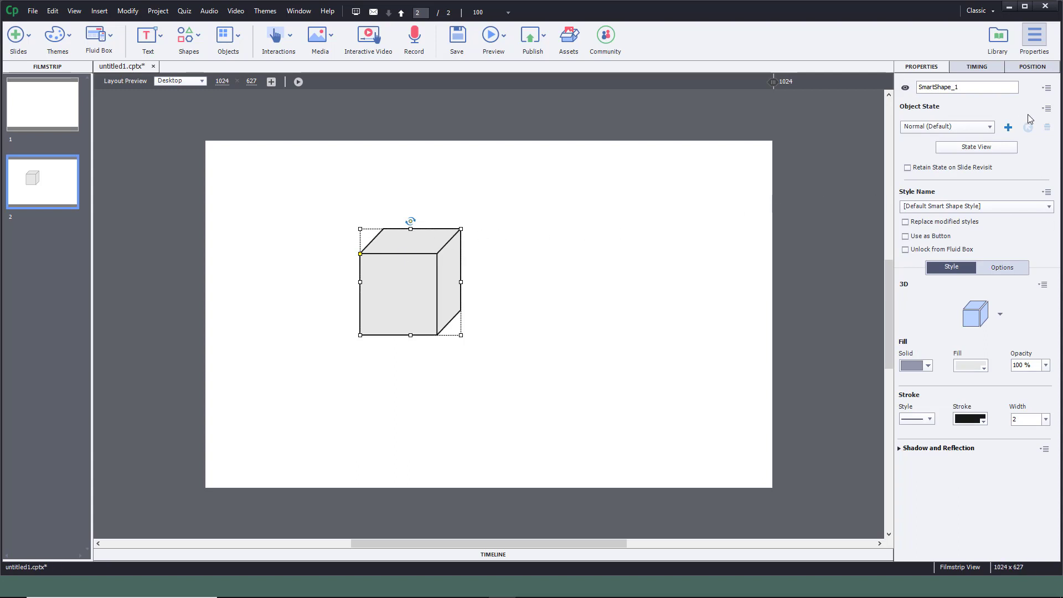
Give the cube the red gradient fill preset and maximize the Captivate window.
click(928, 366)
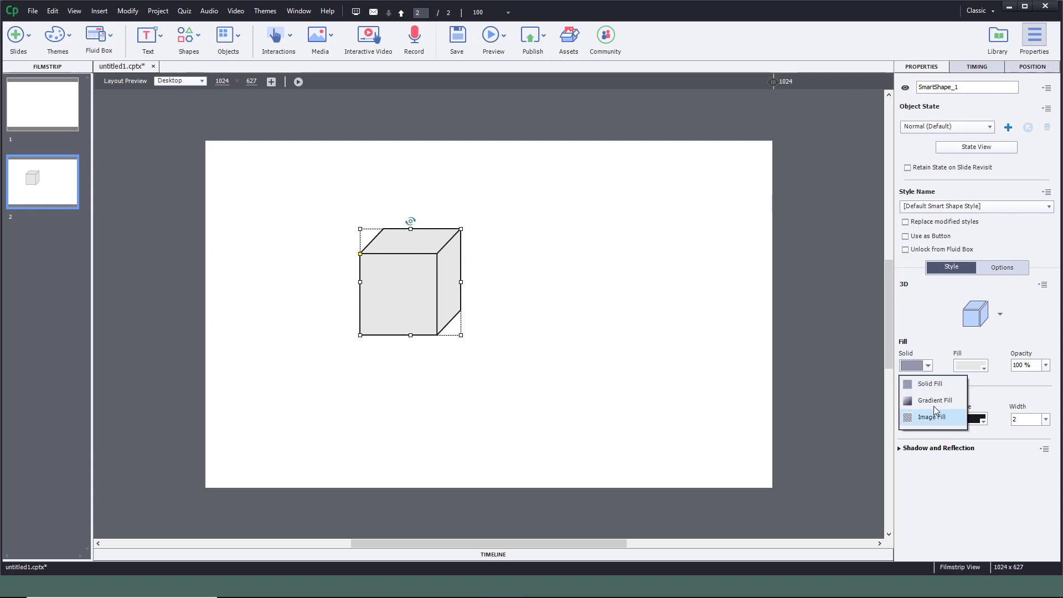
click(936, 403)
click(980, 367)
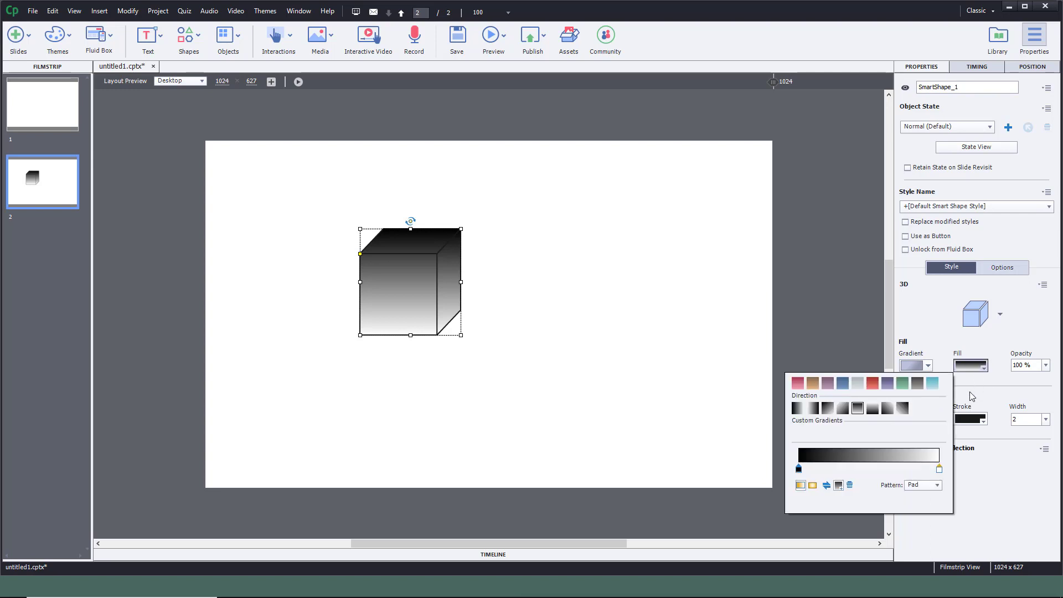
click(874, 384)
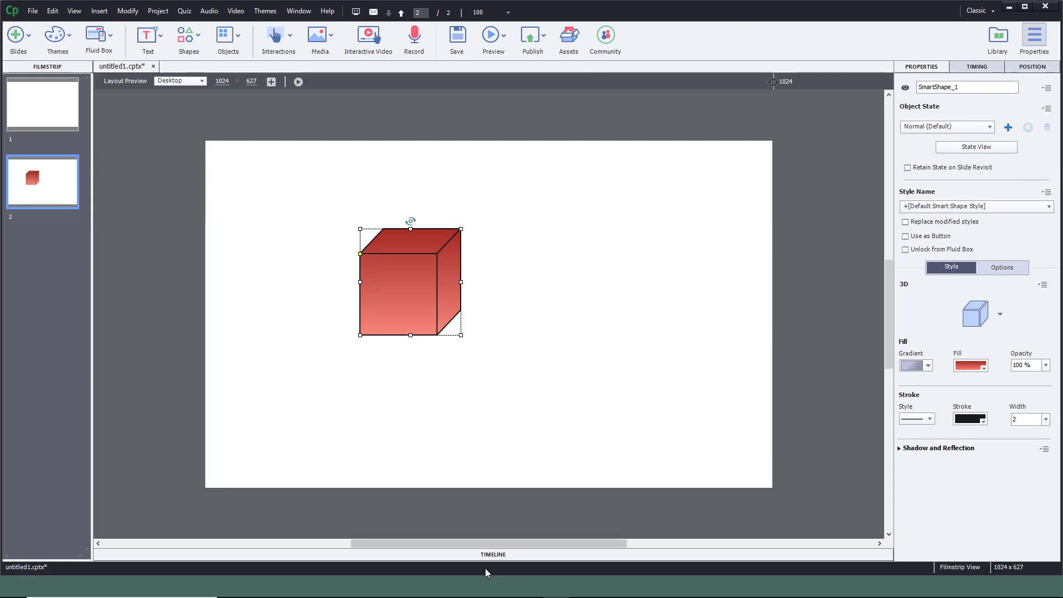
click(1025, 6)
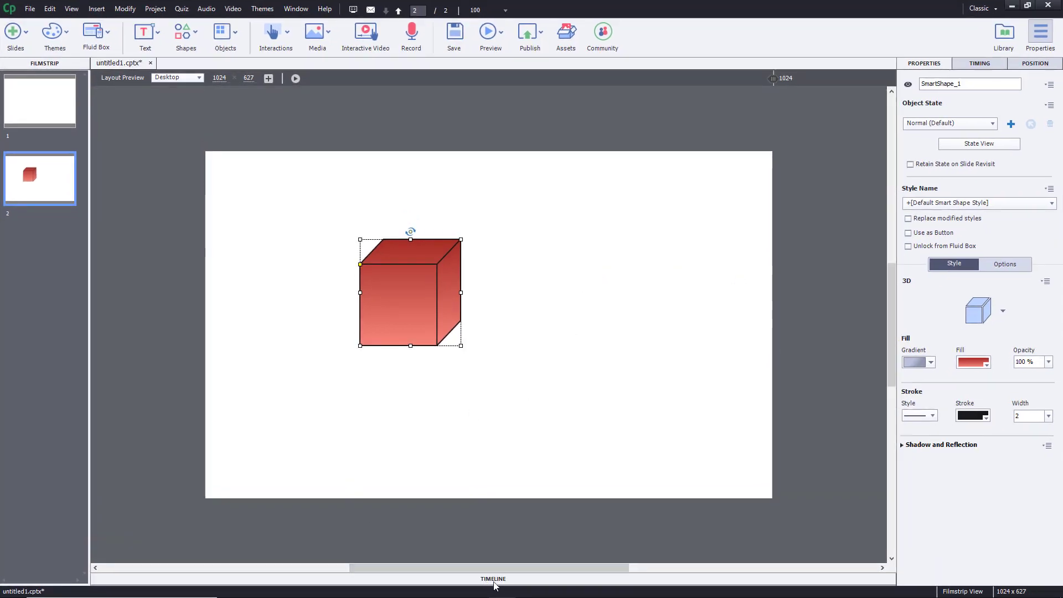
Deselect the cube and expand the timeline, then browse the Quiz, Audio, Video and Window menus.
click(51, 172)
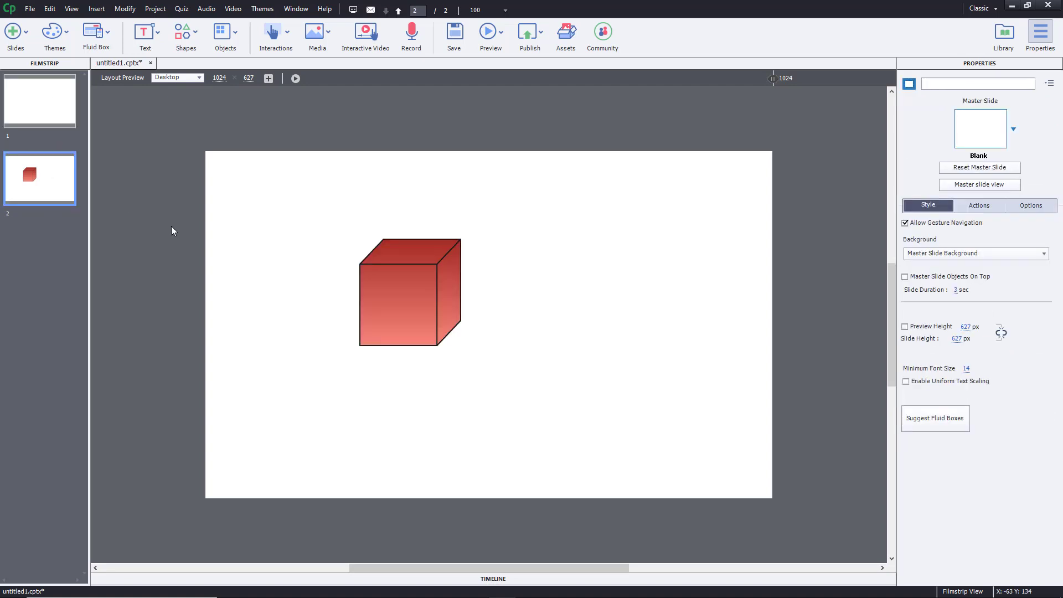
click(492, 579)
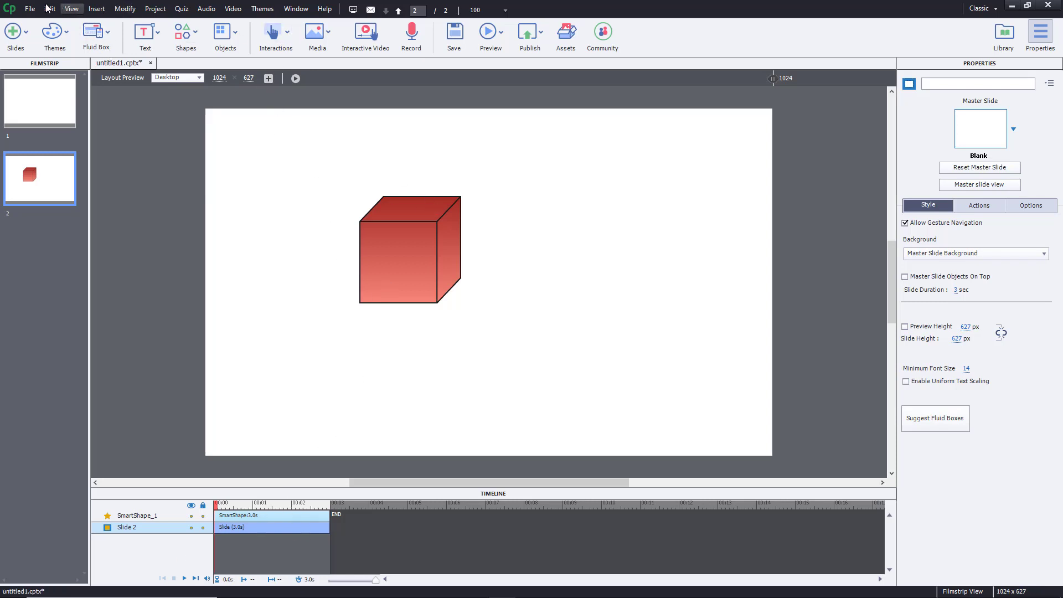
click(206, 9)
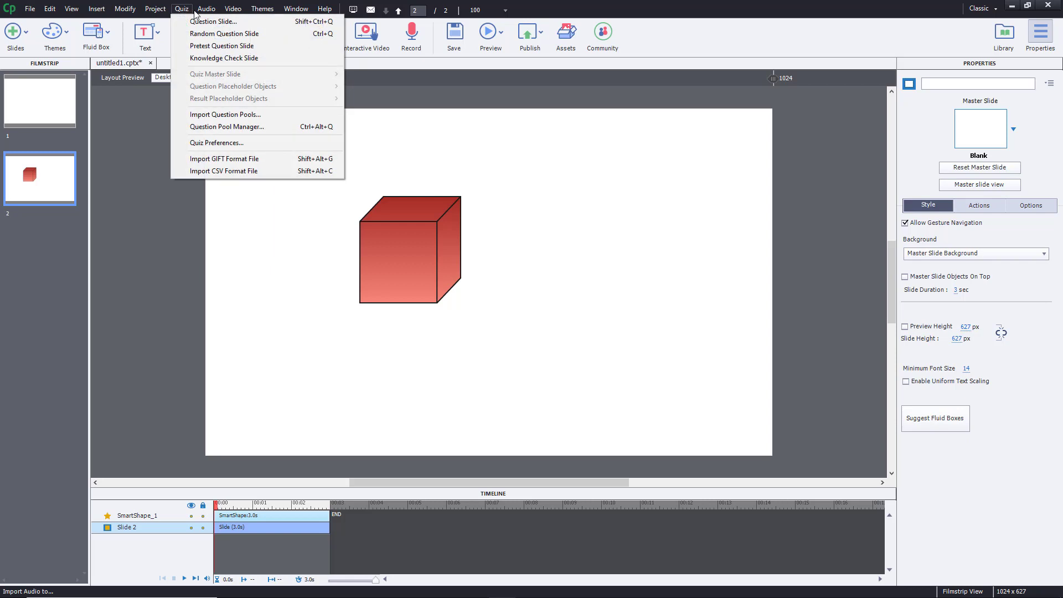
click(310, 41)
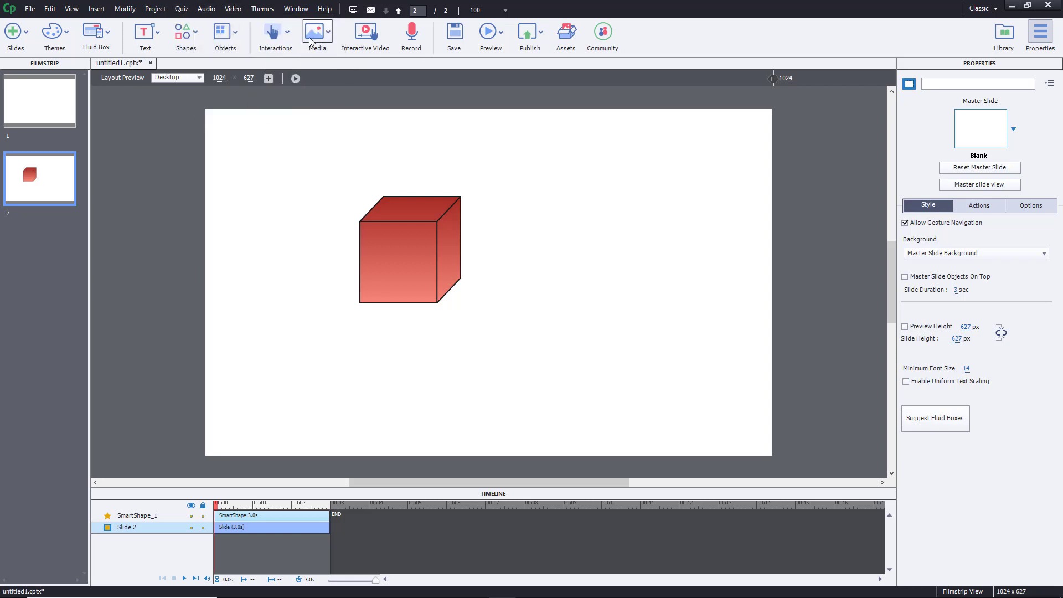
click(294, 9)
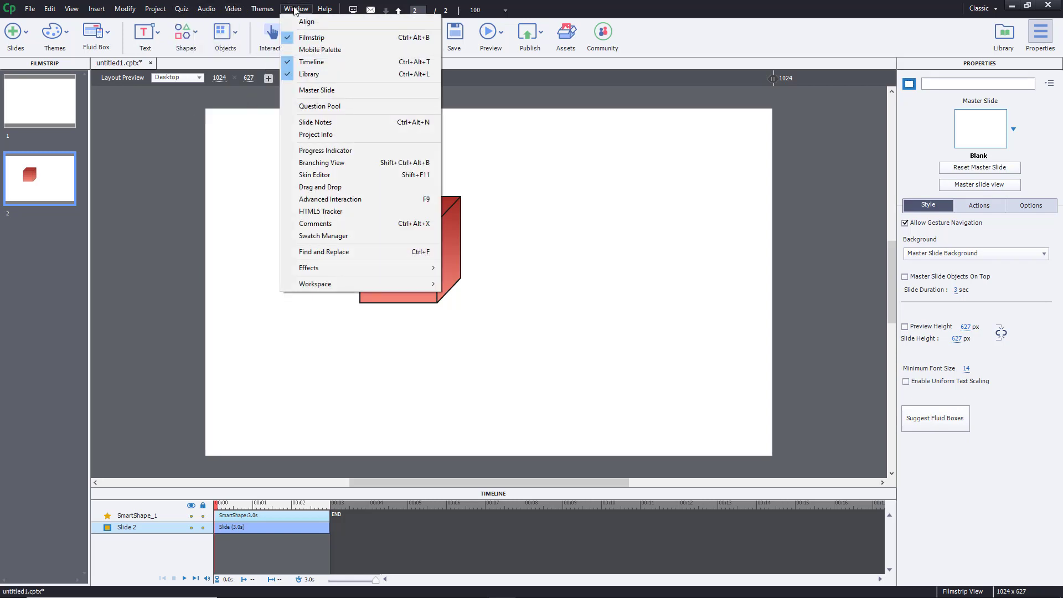
click(314, 37)
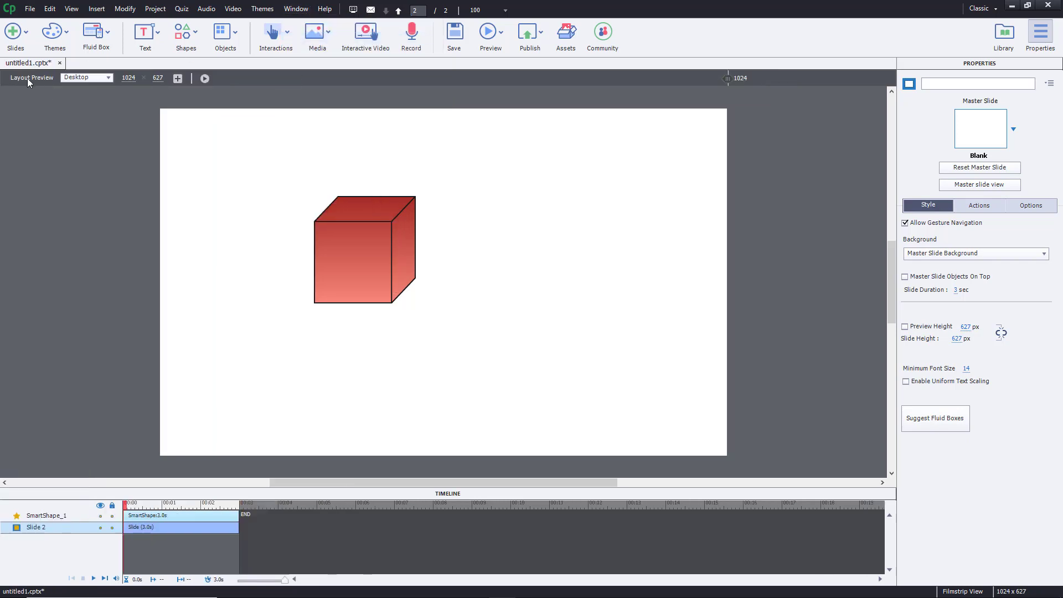
click(303, 10)
click(311, 38)
click(296, 9)
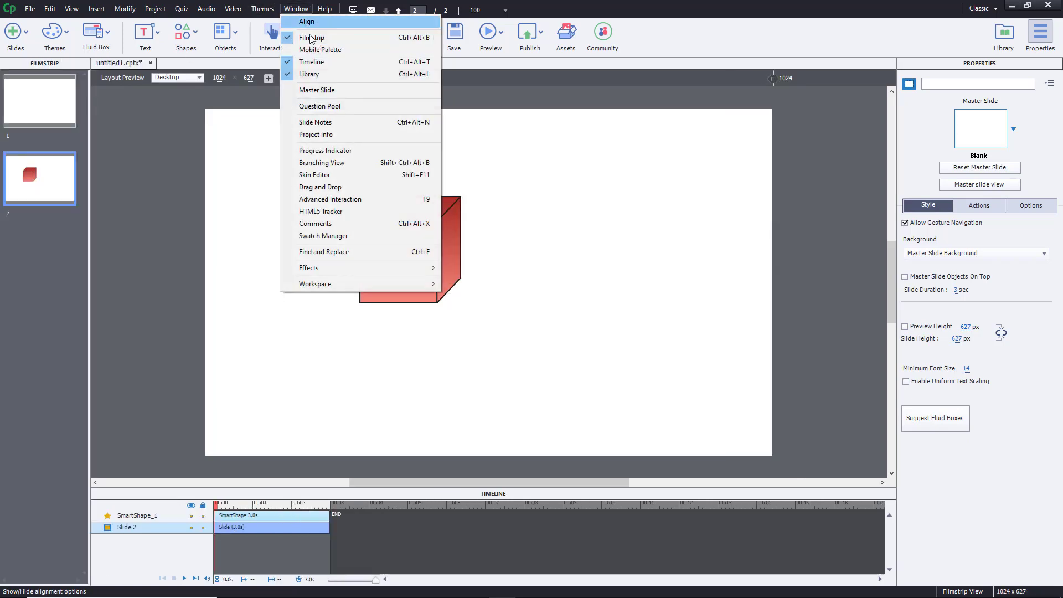
click(319, 67)
click(297, 9)
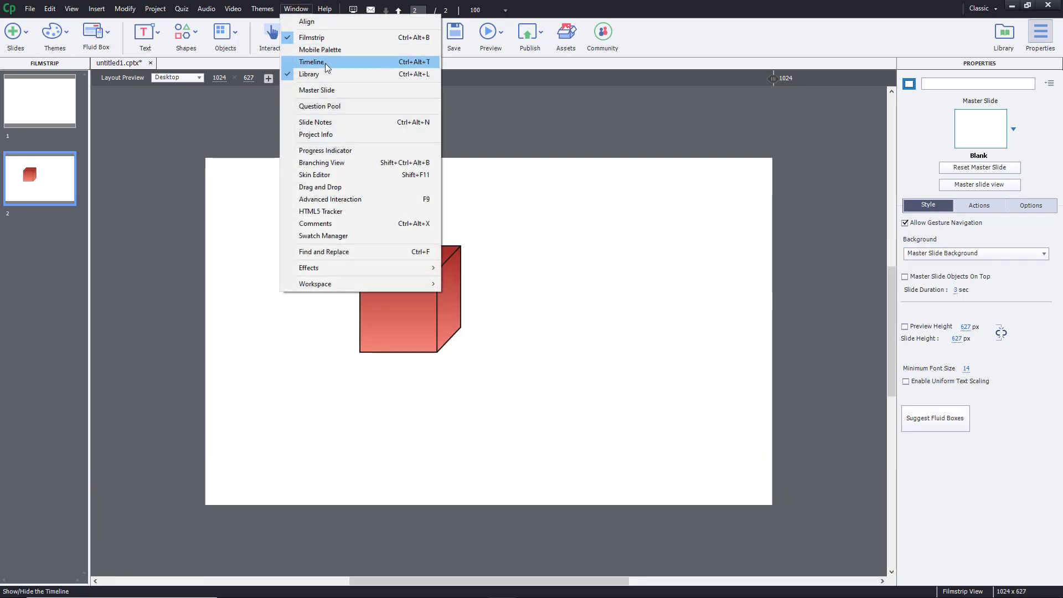
click(326, 62)
click(296, 8)
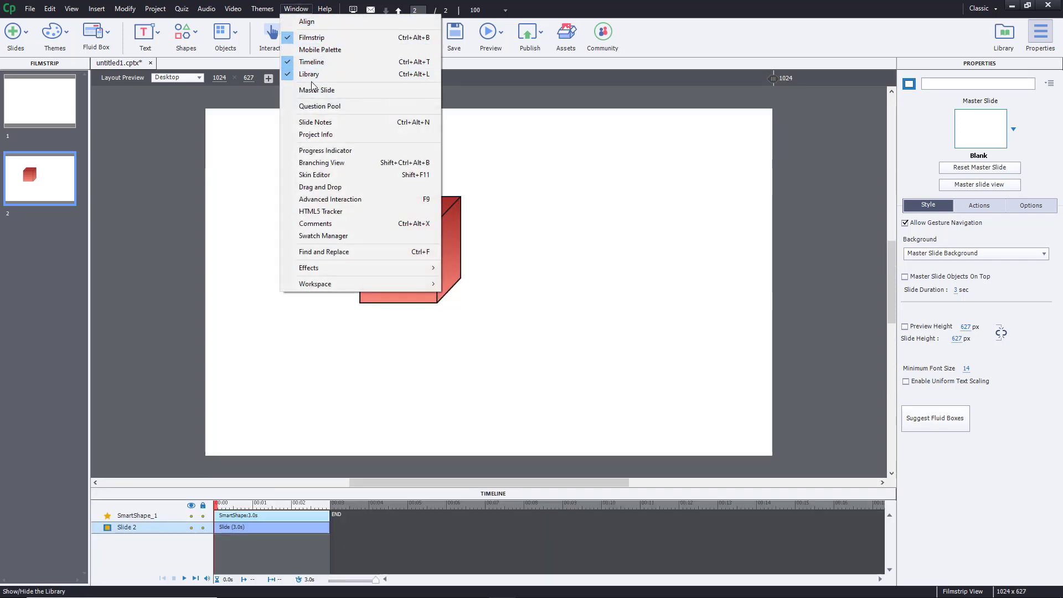
click(312, 75)
click(296, 9)
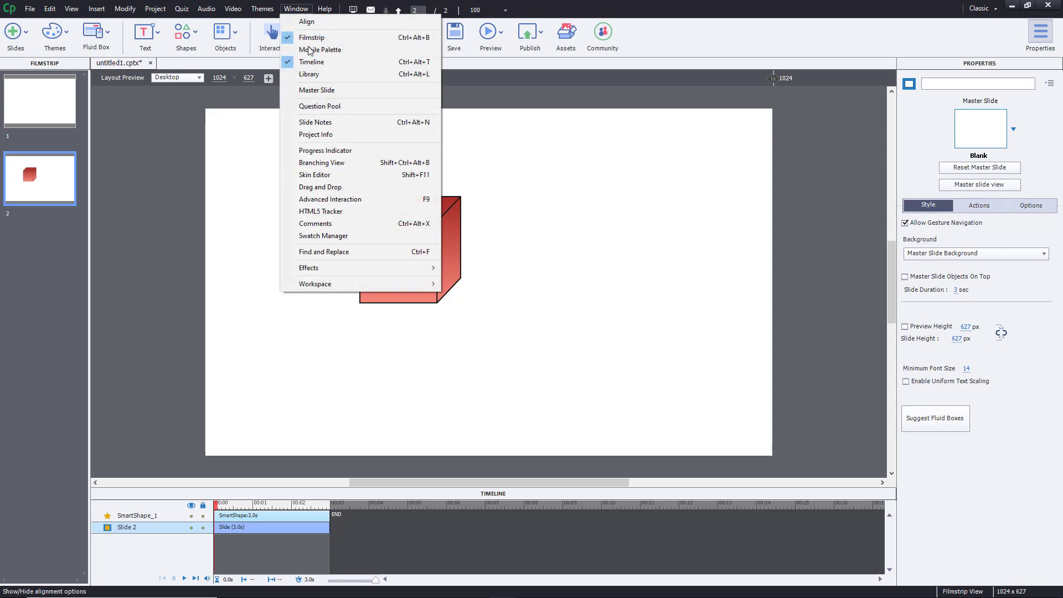
Choose Library from the Window menu to show untitled1.cptx's empty library.
click(310, 74)
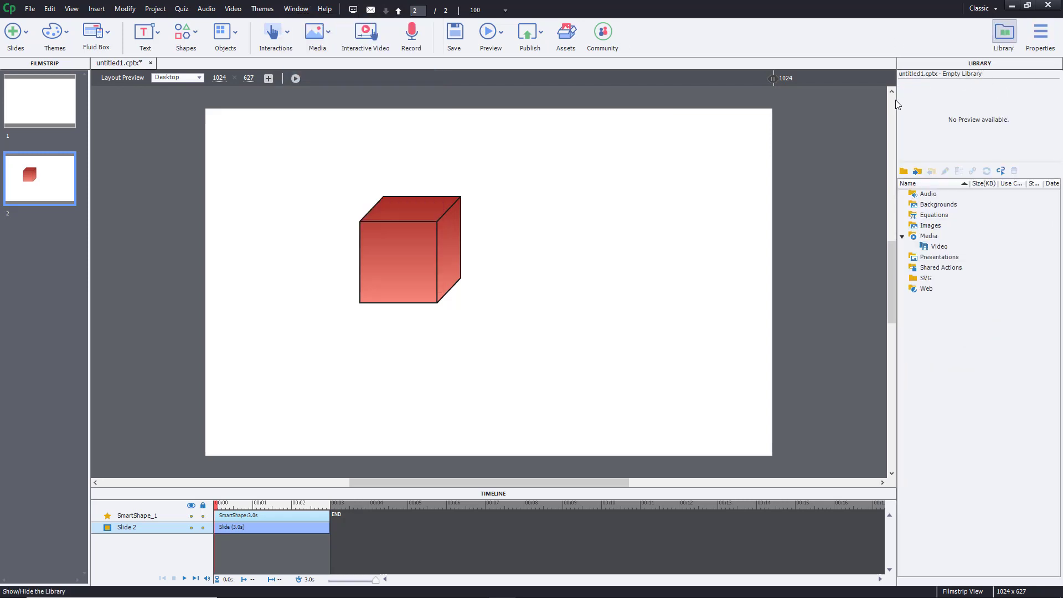